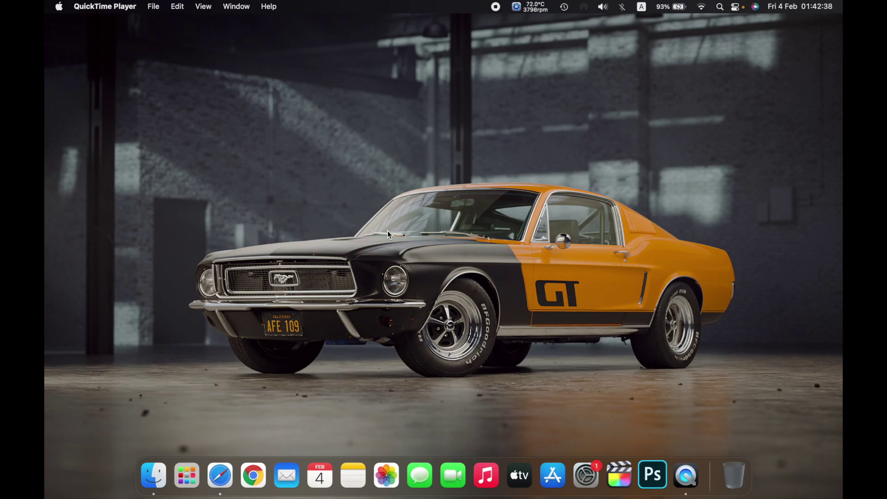
# - Reach the Storage view of About This Mac showing Macintosh HD's 11.12 GB free of 121.02 GB
pyautogui.click(388, 231)
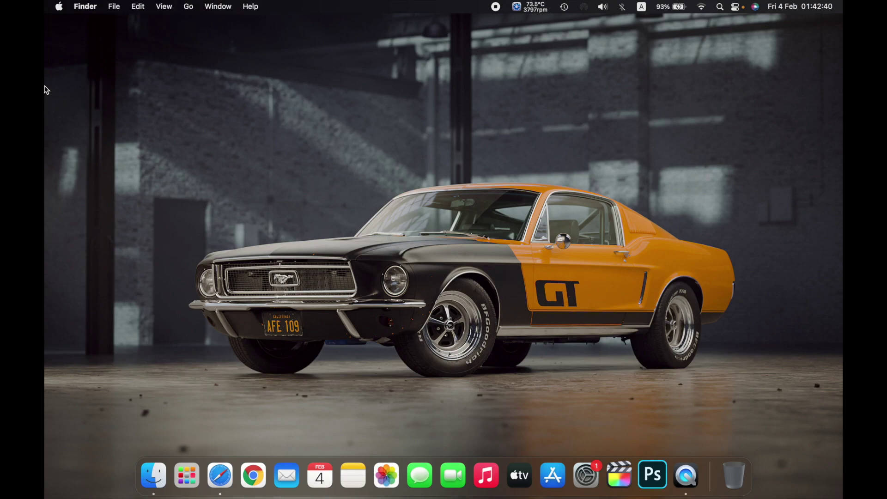
pyautogui.click(58, 6)
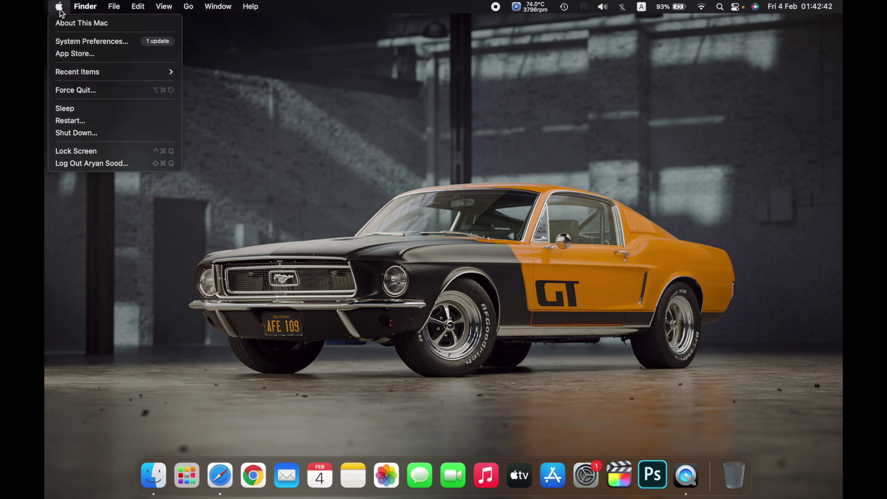
pyautogui.click(83, 28)
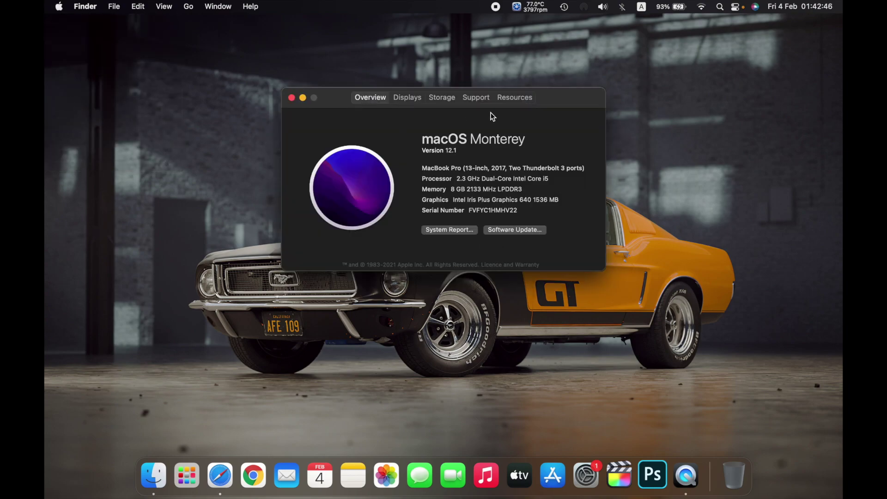
pyautogui.click(441, 98)
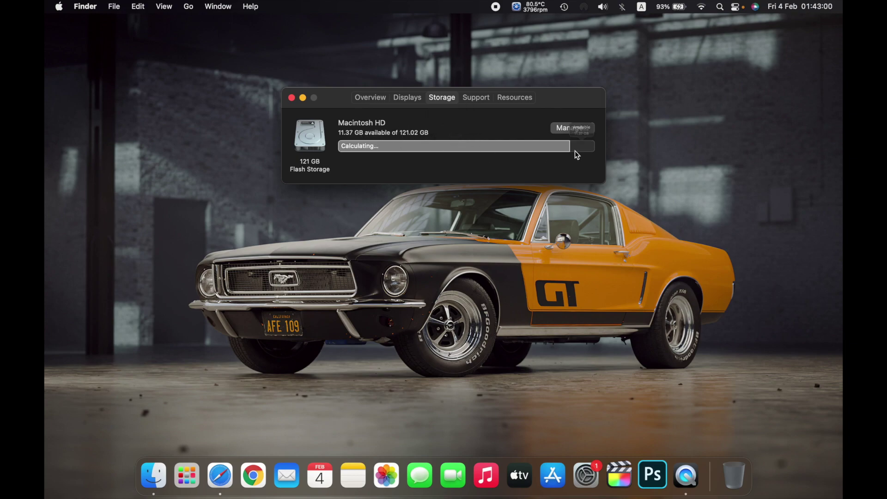
# - Browse Applications, Documents, Mail, Messages and Music Creation categories, landing back on Applications (14.72 GB)
pyautogui.click(563, 131)
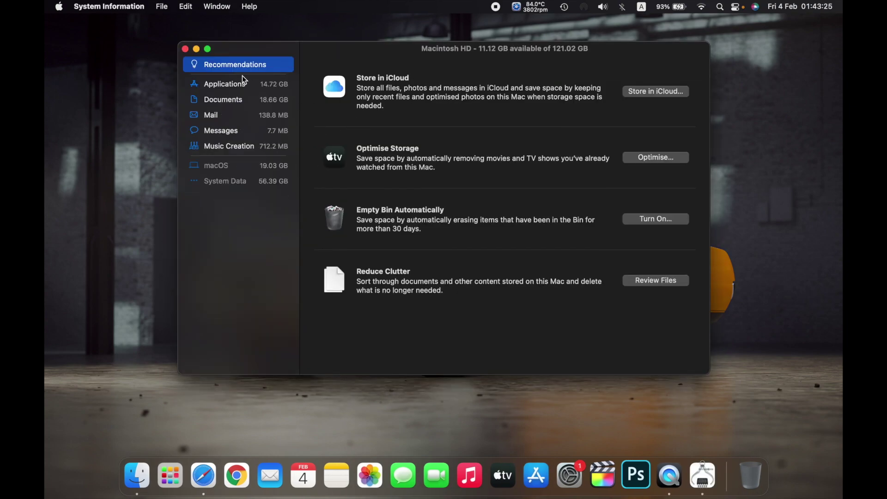
pyautogui.click(245, 82)
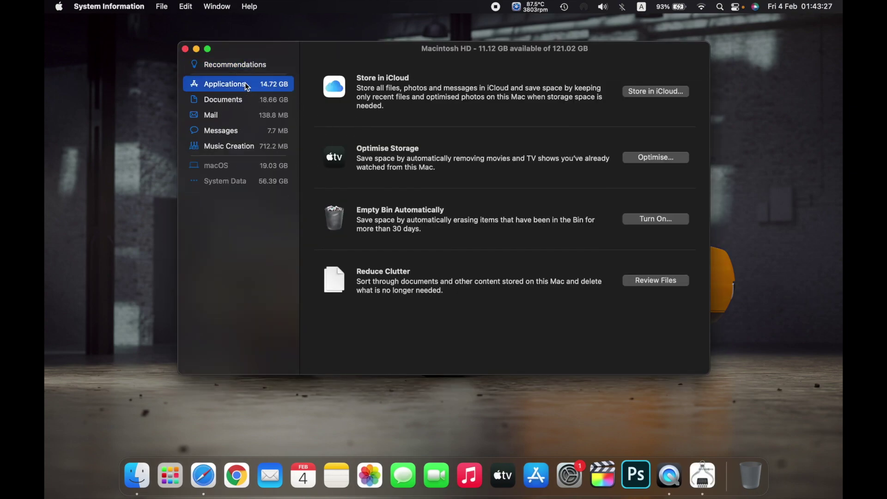
pyautogui.click(258, 102)
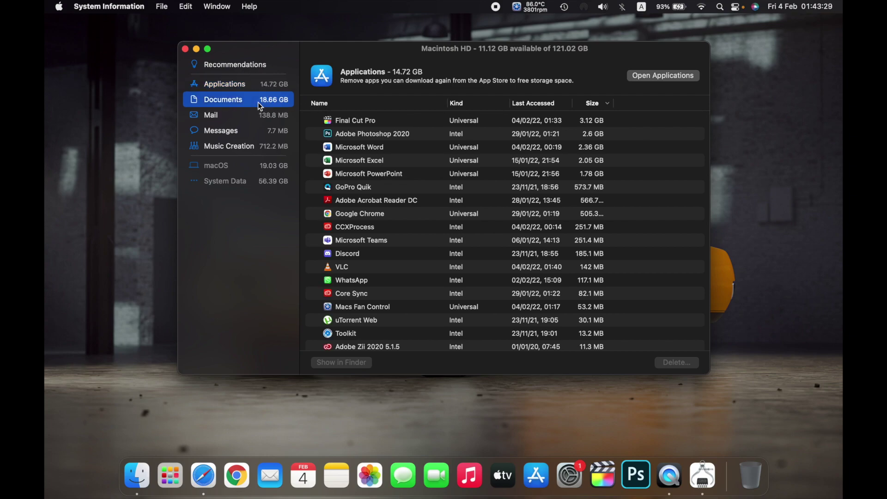
pyautogui.click(255, 115)
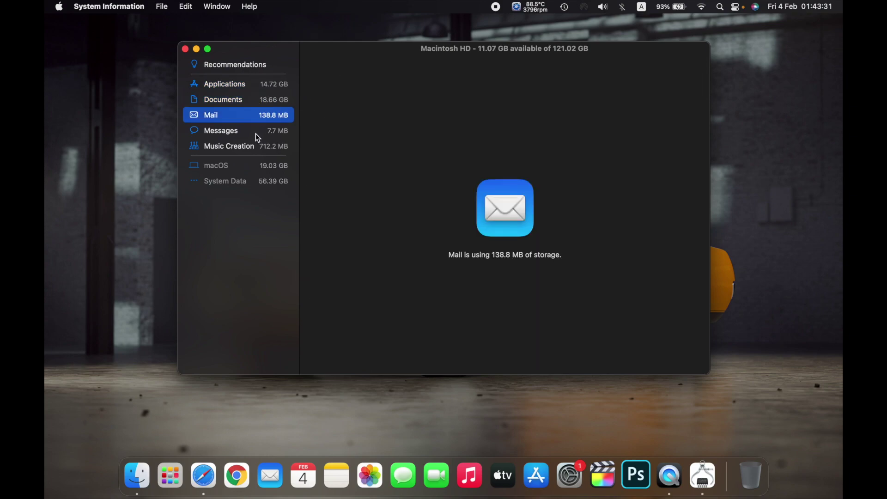
pyautogui.click(256, 132)
pyautogui.click(254, 147)
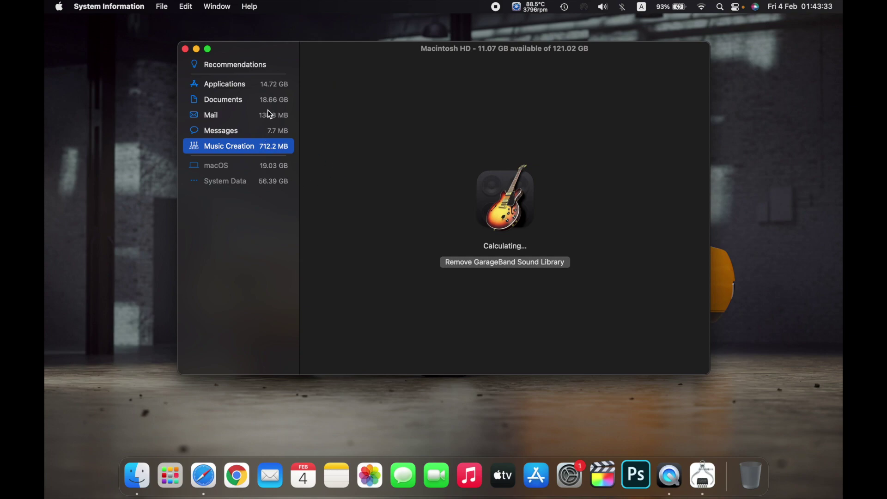
pyautogui.click(271, 84)
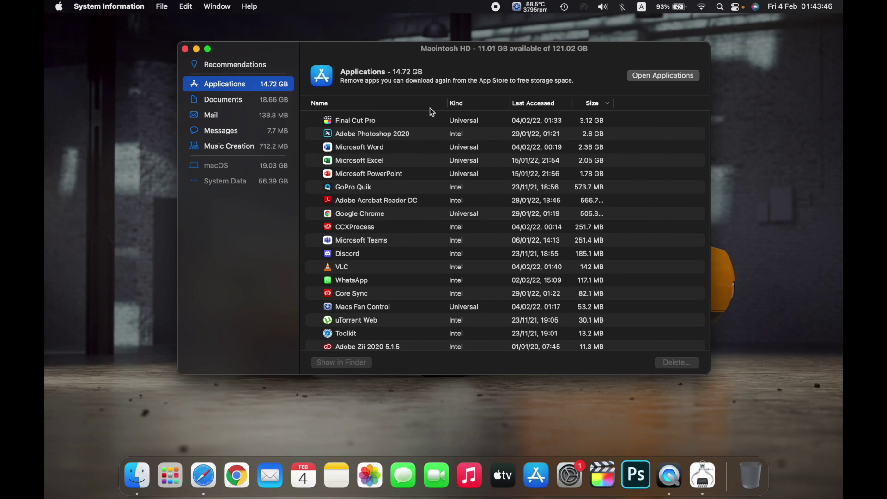
# - Re-sort the application list by size and by last accessed, ending sorted largest first
pyautogui.click(607, 105)
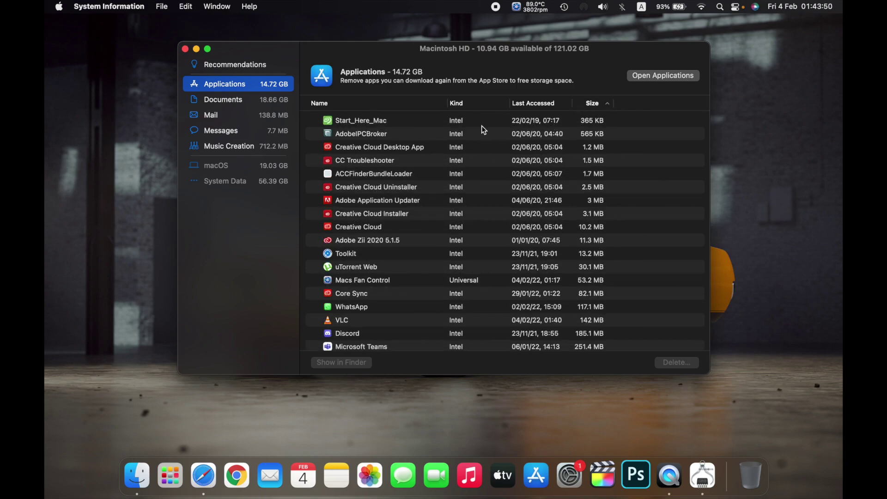
pyautogui.scroll(-1, 542, 272)
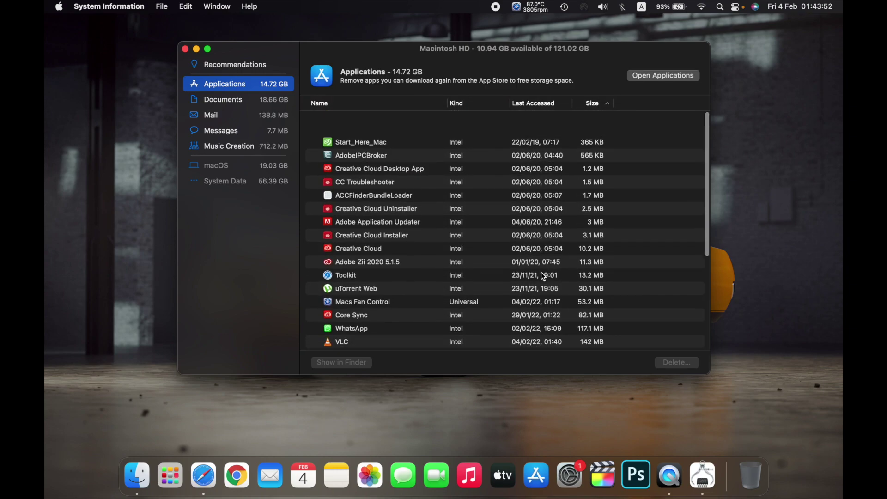
pyautogui.click(607, 104)
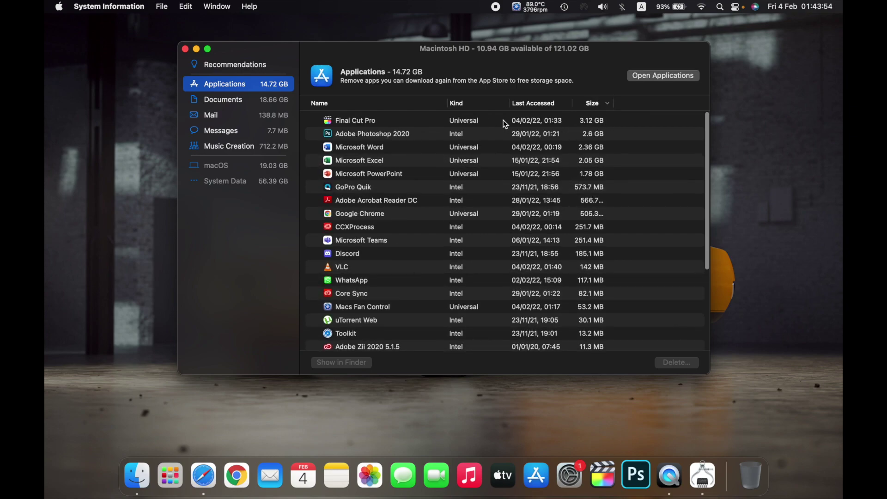
pyautogui.click(545, 103)
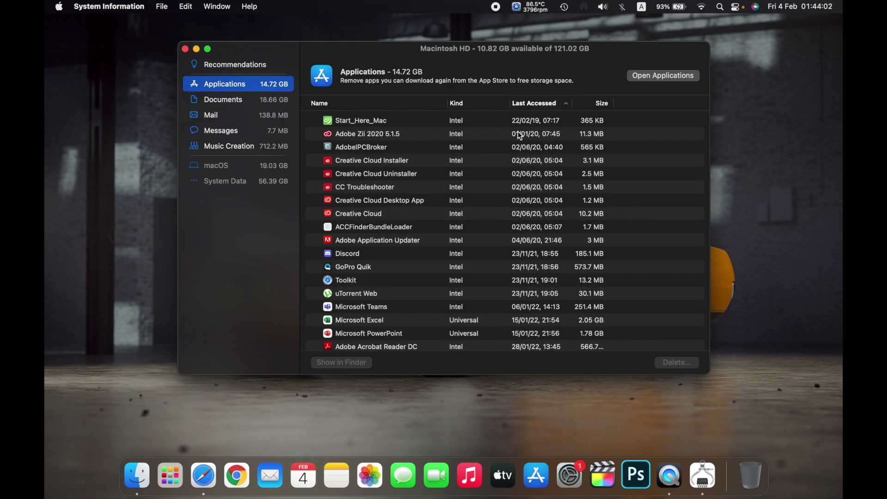
pyautogui.click(549, 106)
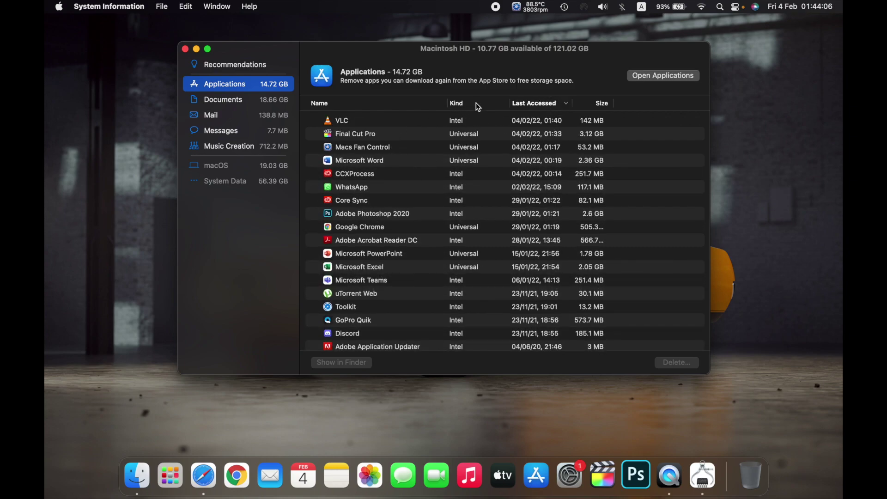
pyautogui.click(601, 102)
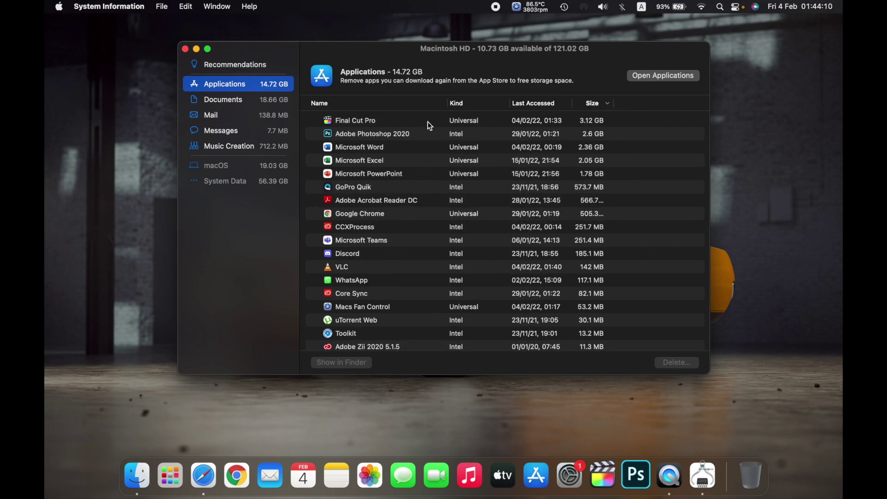
# - Select Final Cut Pro (3.12 GB), then Adobe Photoshop 2020 to show its install location
pyautogui.click(378, 124)
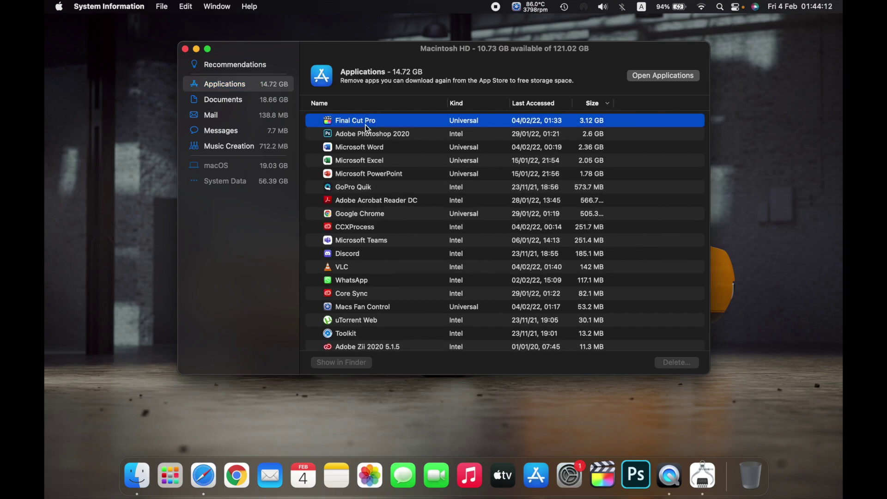
pyautogui.click(358, 135)
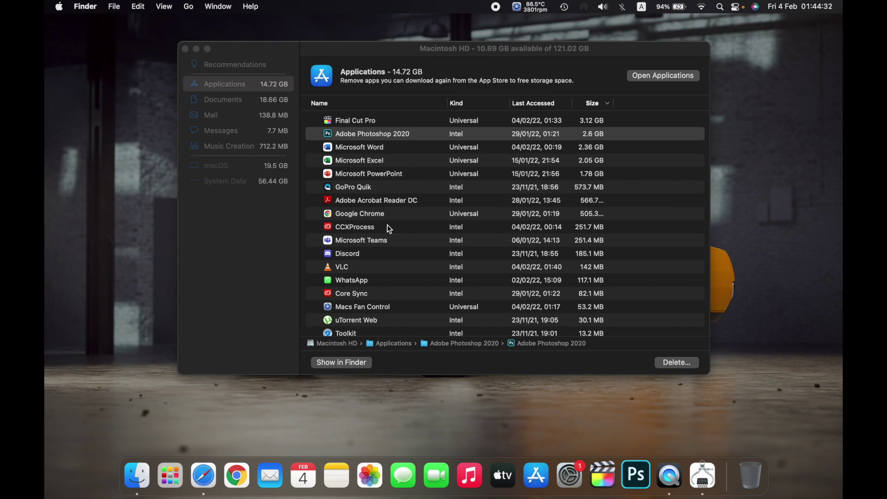
# - Review Documents via Large Files, Downloads, Unsupported Apps, Containers and File Browser, then Mail's 138.8 MB usage
pyautogui.click(267, 236)
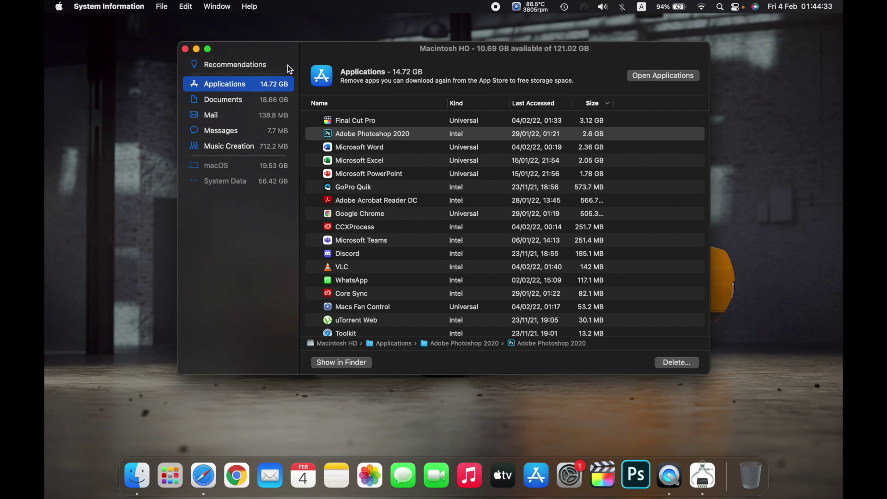
pyautogui.click(262, 101)
pyautogui.scroll(-5, 481, 210)
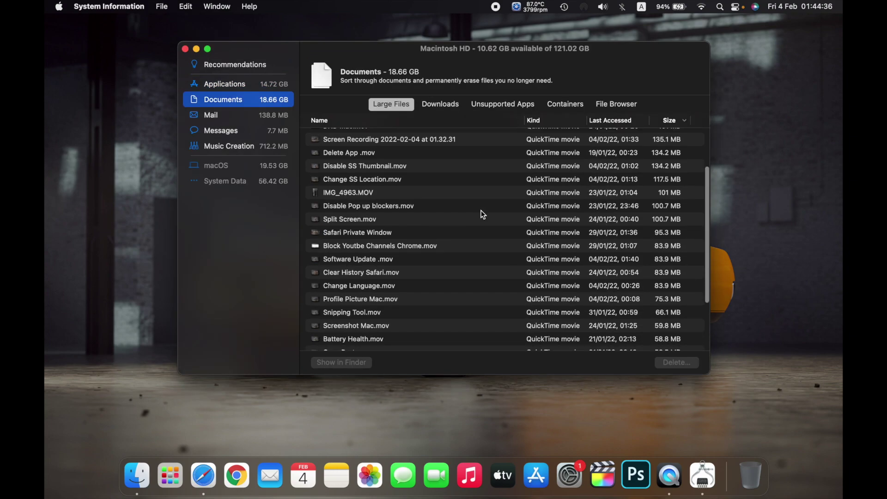
pyautogui.scroll(-5, 481, 210)
pyautogui.scroll(-1, 485, 198)
pyautogui.scroll(10, 485, 197)
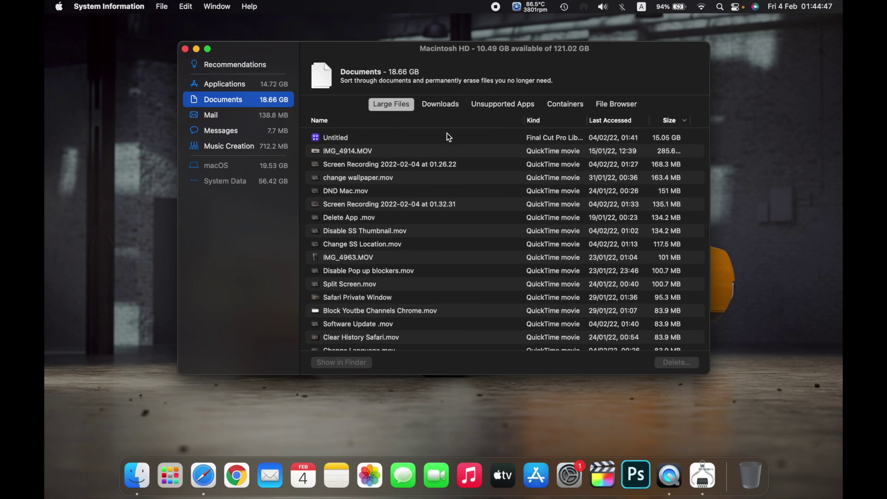
pyautogui.click(450, 105)
pyautogui.scroll(-5, 354, 238)
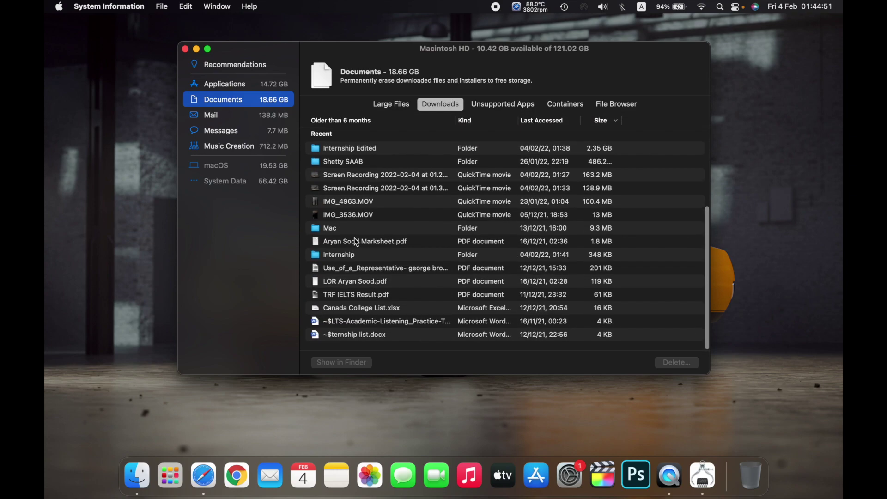
pyautogui.scroll(5, 354, 237)
pyautogui.click(532, 106)
pyautogui.click(568, 106)
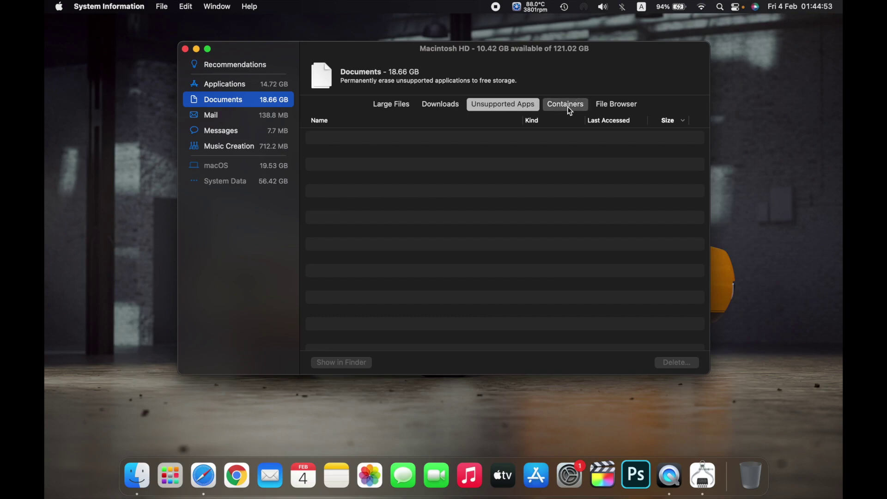
pyautogui.click(626, 105)
pyautogui.click(407, 106)
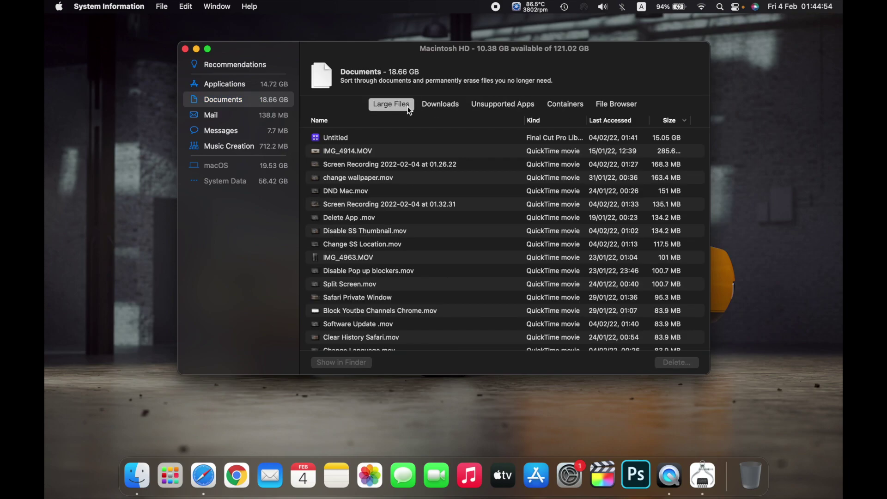
pyautogui.click(242, 115)
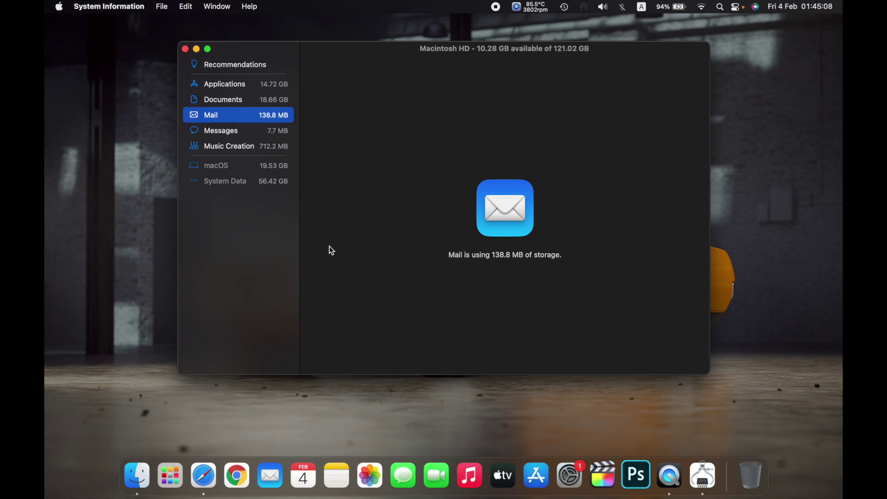
# - Check Messages storage, then Music Creation at 712.2 MB with its GarageBand library removal offer
pyautogui.click(247, 134)
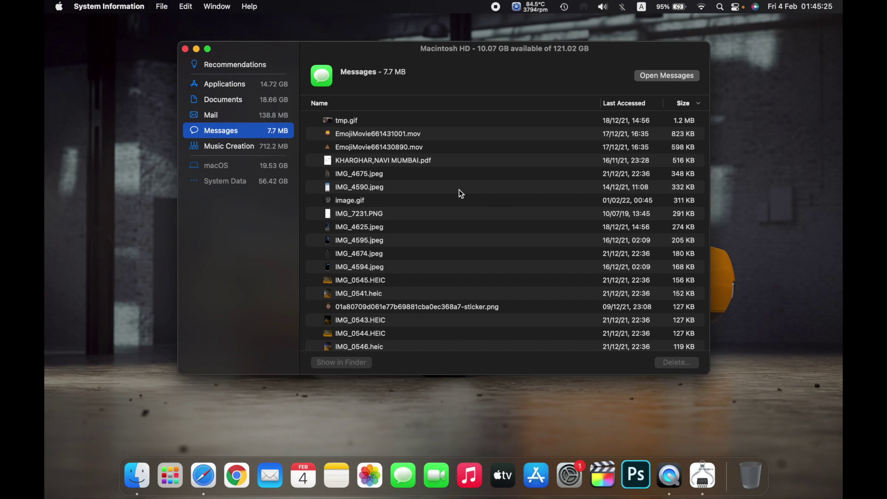
pyautogui.click(222, 149)
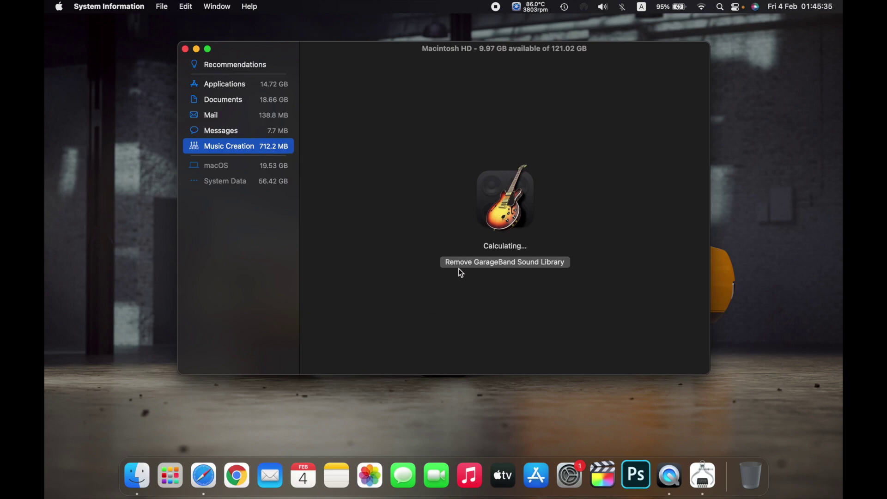
# - Remove the GarageBand Sound Library and confirm, bringing free space to 10.68 GB
pyautogui.click(520, 265)
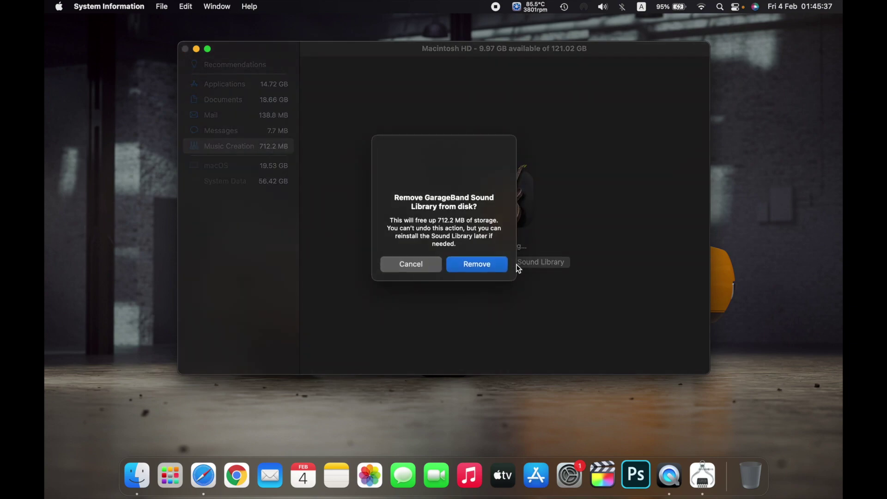
pyautogui.click(489, 271)
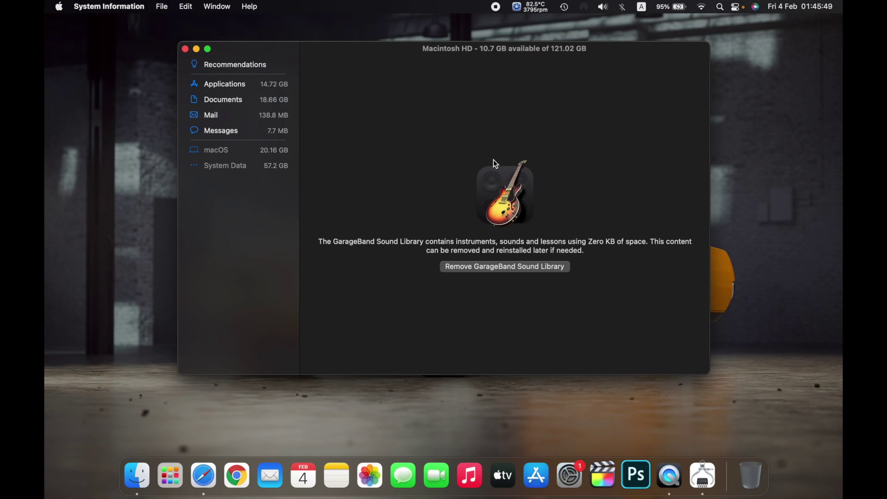
# - Return to the Recommendations pane with iCloud, optimise storage, Bin emptying and clutter options
pyautogui.click(230, 67)
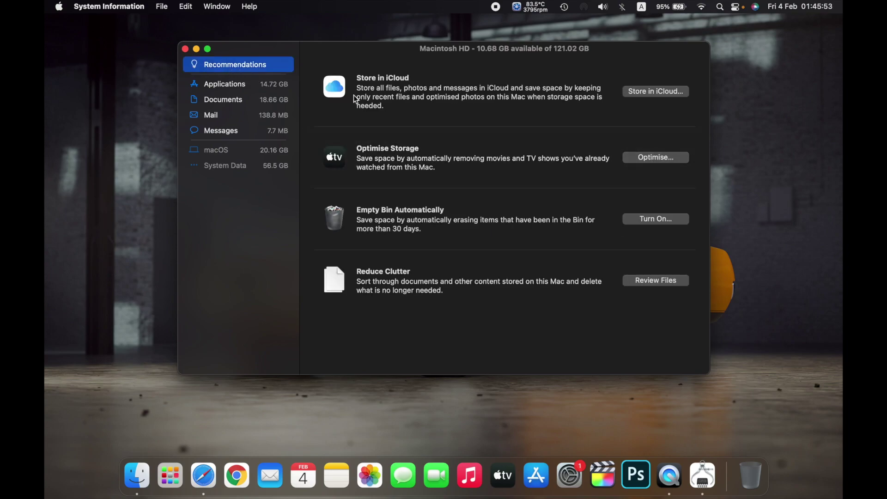